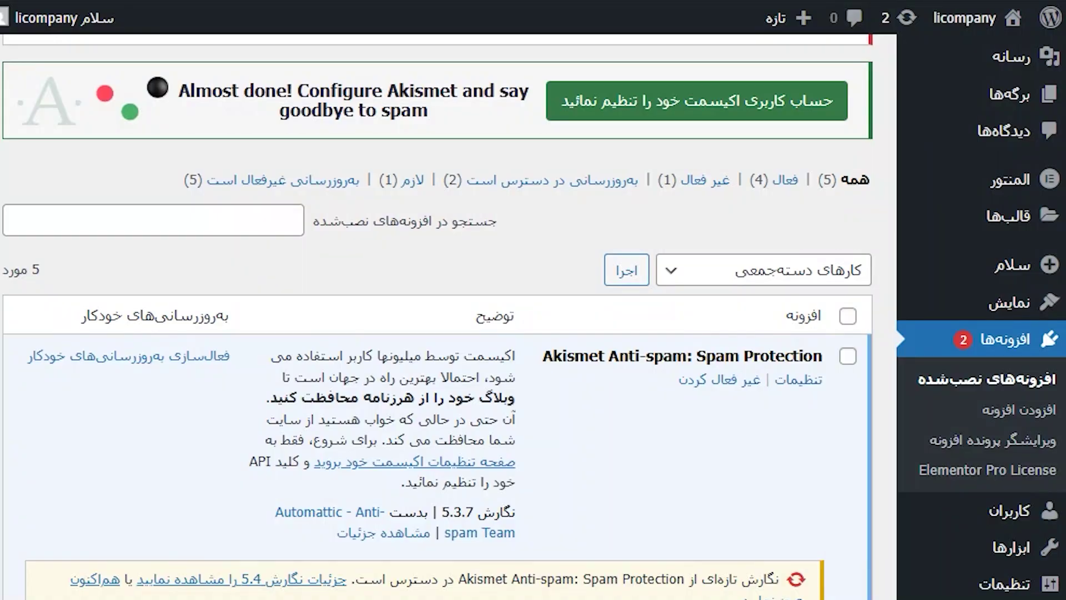
Choose the Akismet Personal plan from the account setup and set its price to €0 per year.
key(Tab)
key(Return)
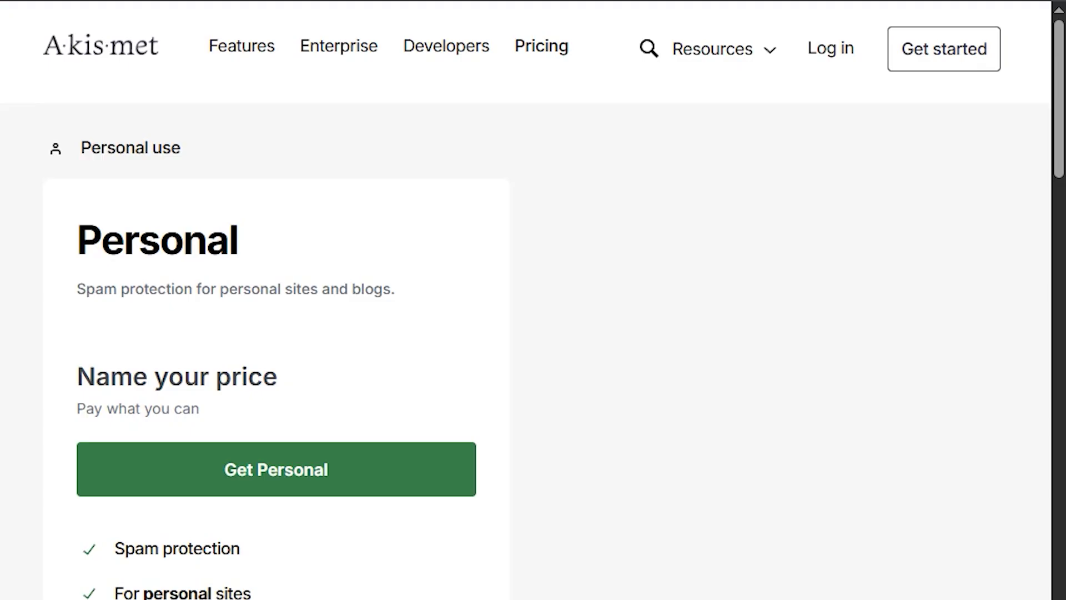
click(277, 469)
drag(382, 522, 170, 522)
Confirm no ads, no product or service sales and no business promotion on the site, and continue with the personal subscription.
scroll(533, 300, down, 10)
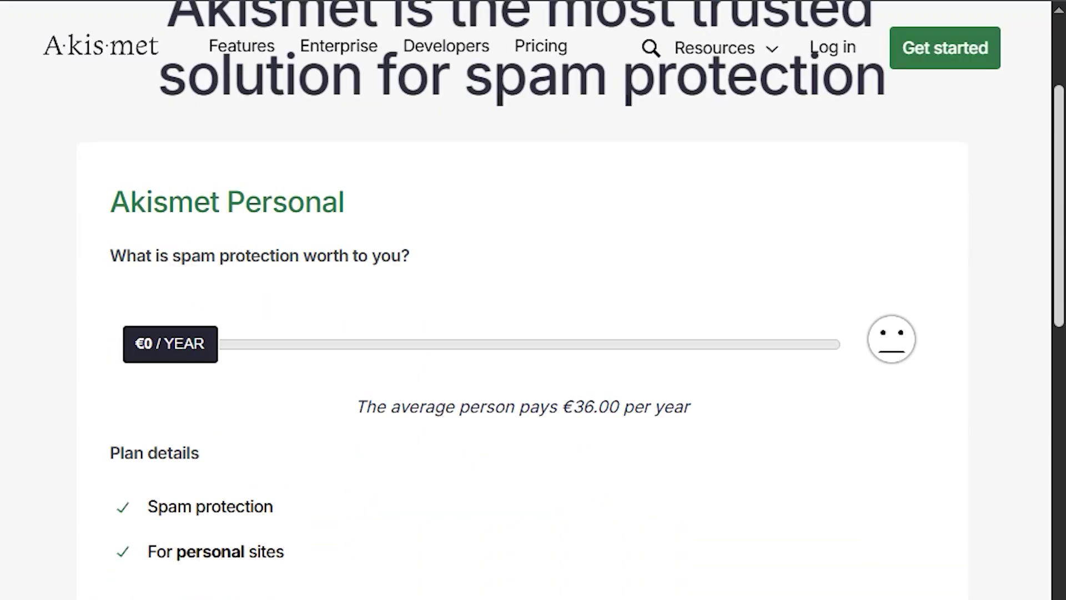
click(123, 208)
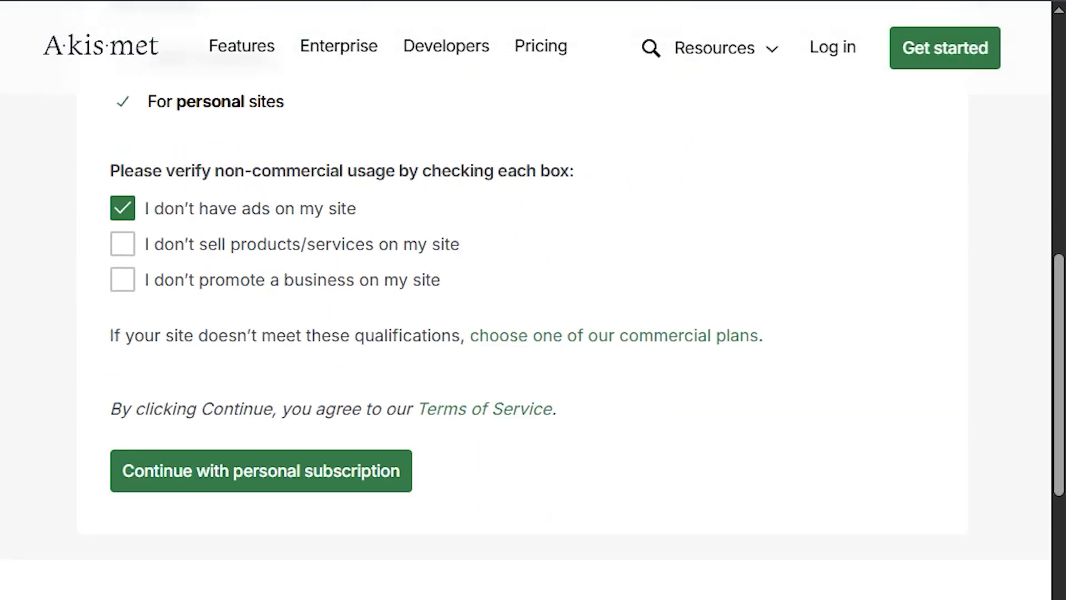
click(123, 243)
click(123, 279)
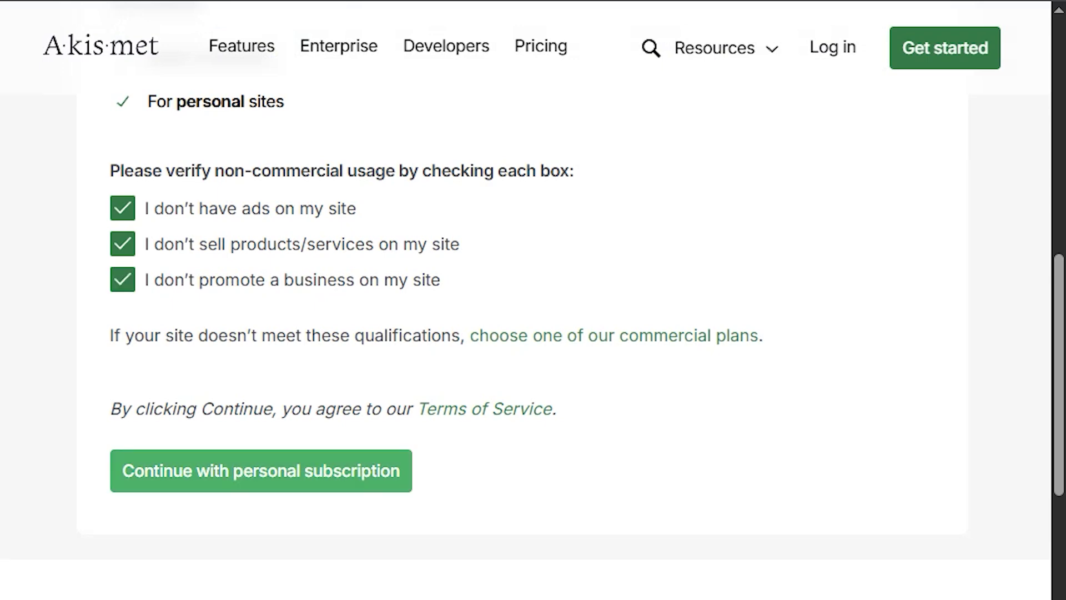
click(261, 471)
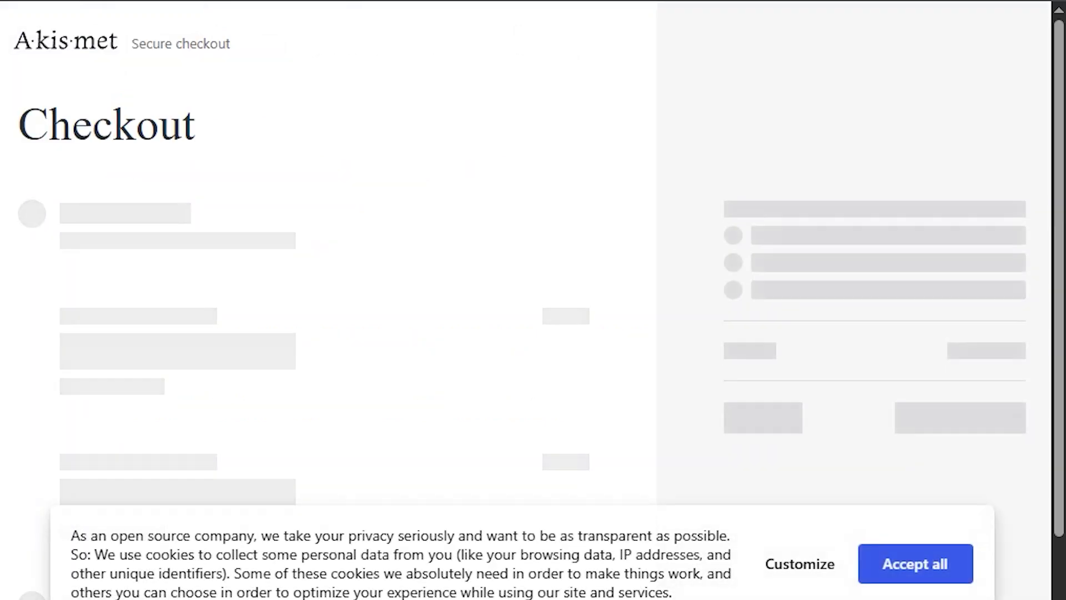
Fill in the checkout's billing email with a saved address.
scroll(533, 278, down, 5)
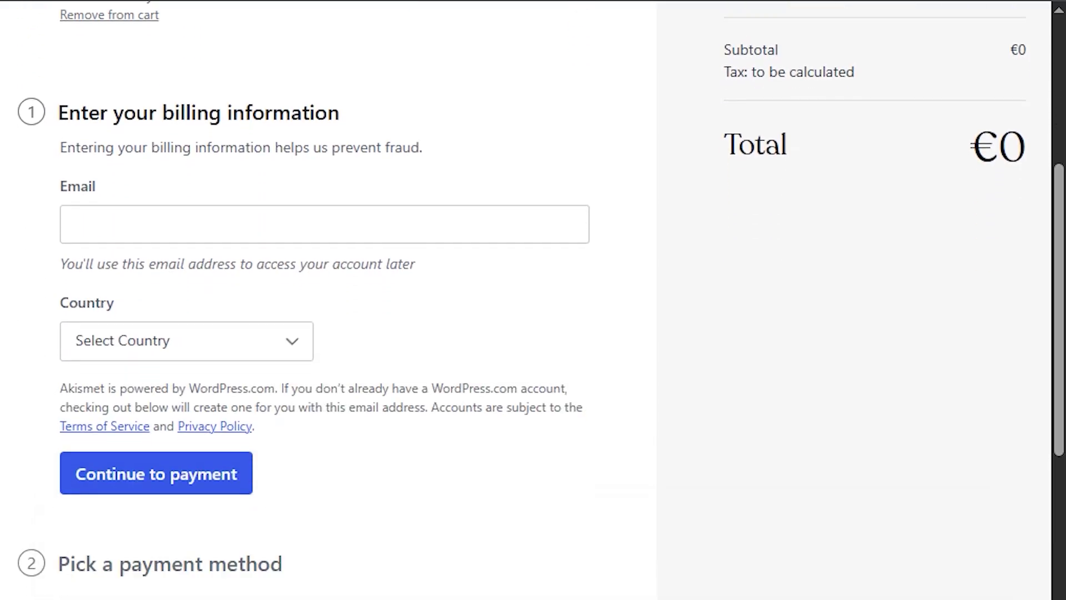
click(325, 223)
key(Down)
key(Return)
Select Iraq as the billing country.
click(186, 340)
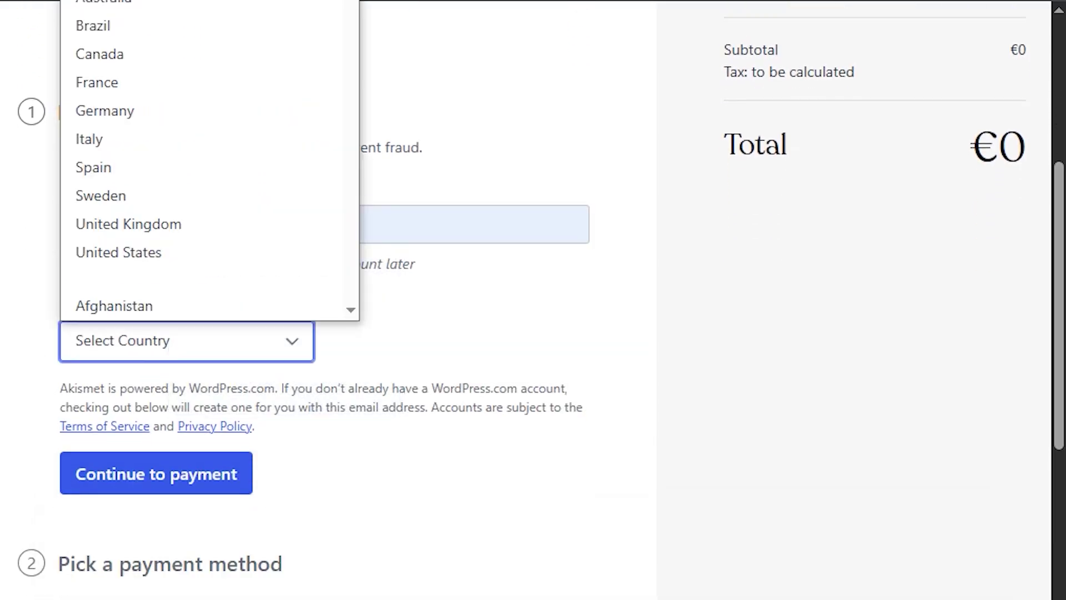
scroll(210, 167, down, 4)
scroll(210, 167, down, 15)
scroll(210, 166, down, 16)
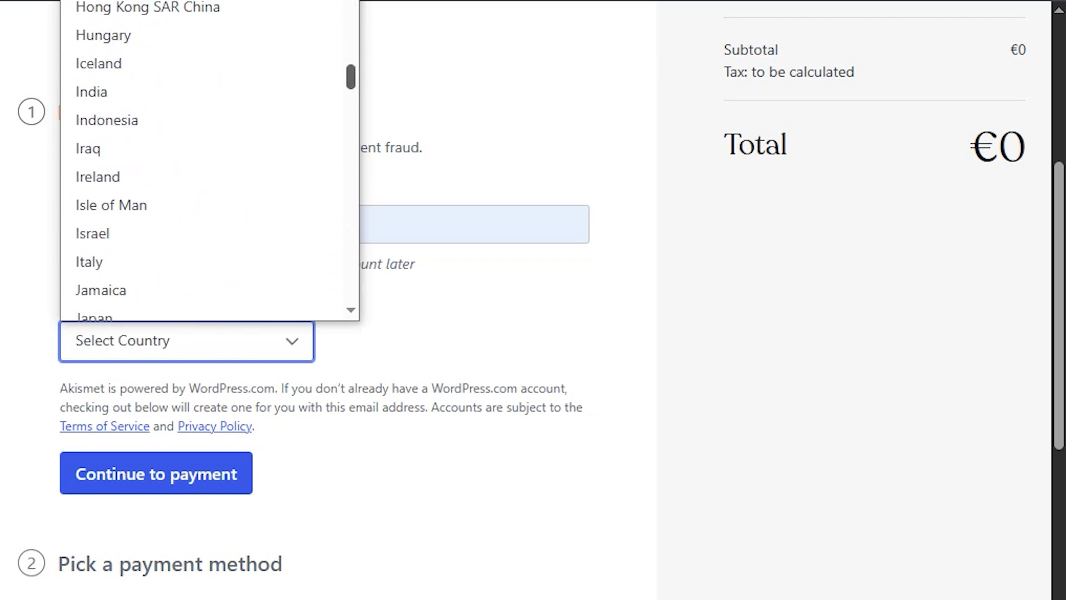
scroll(210, 129, down, 1)
click(167, 129)
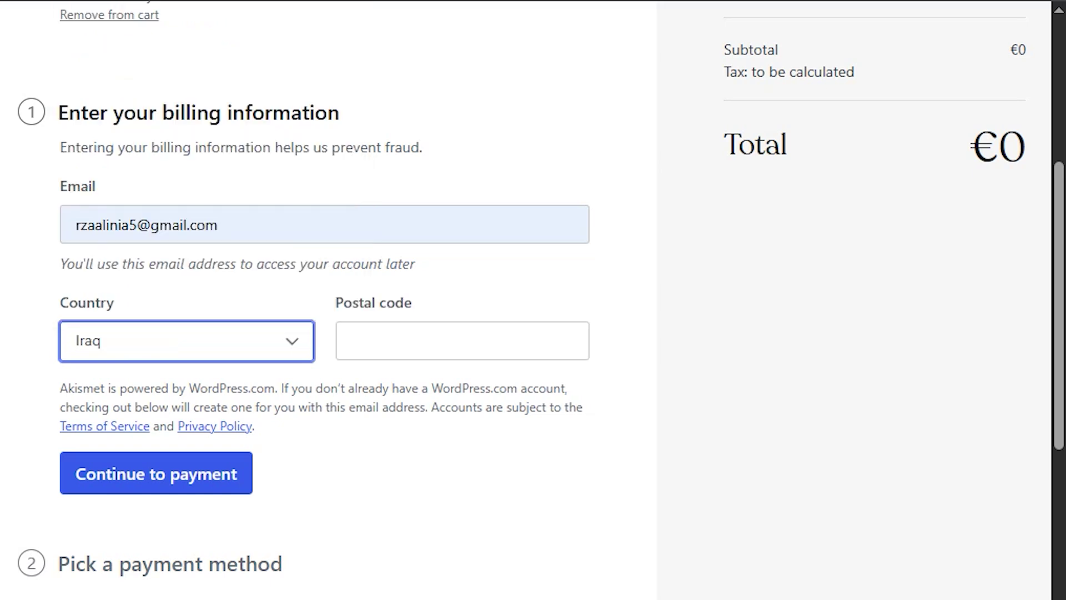
Enter the billing postal code and submit the billing information.
click(462, 340)
text(8)
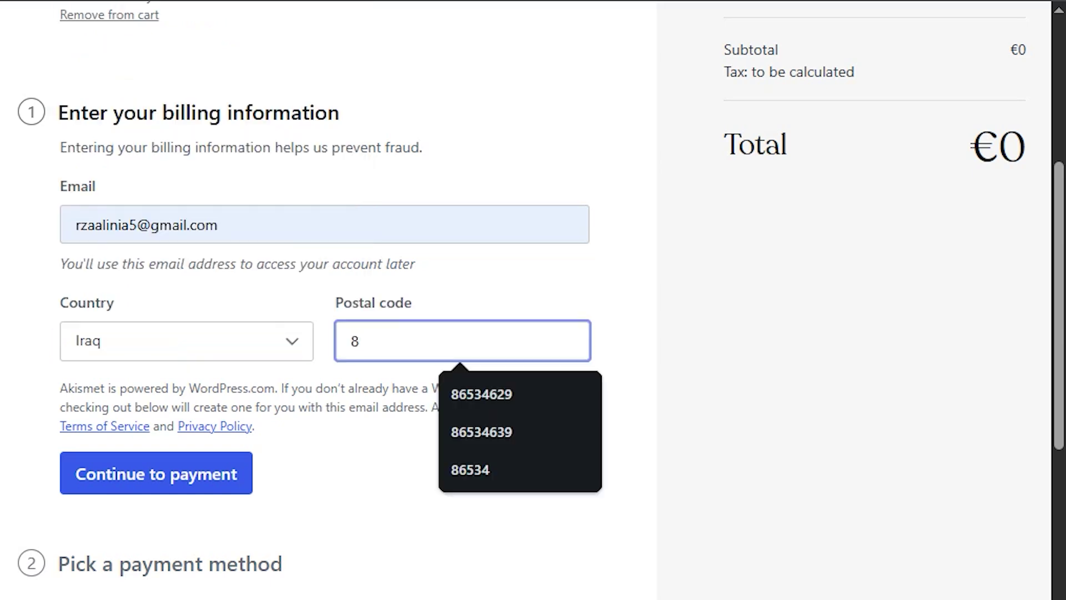
text(45)
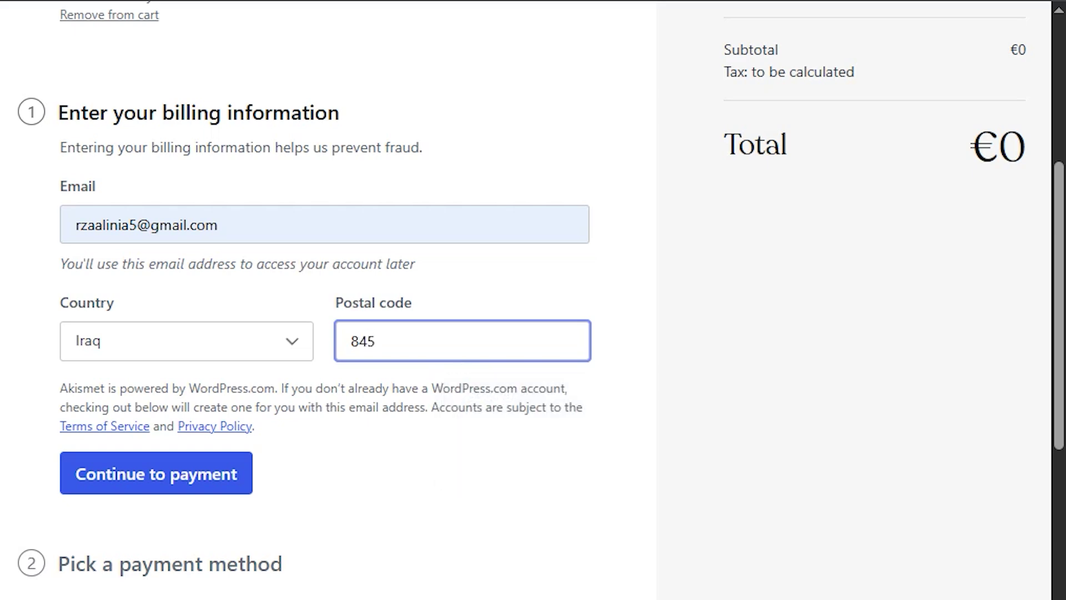
text(2611)
key(BackSpace)
key(BackSpace)
key(Return)
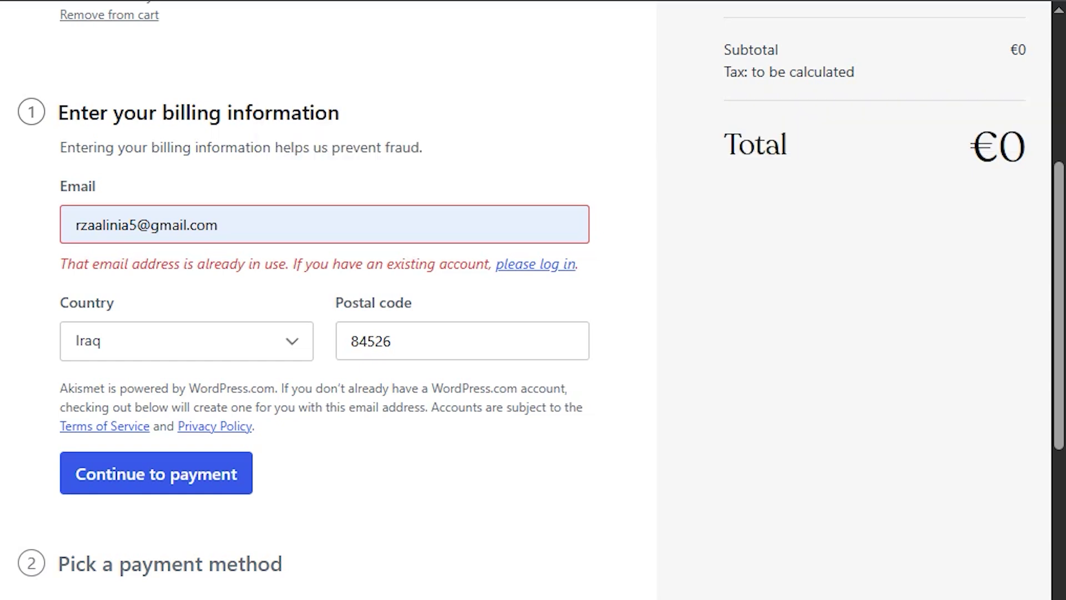
Replace the billing email with a different saved address and continue to payment.
click(217, 225)
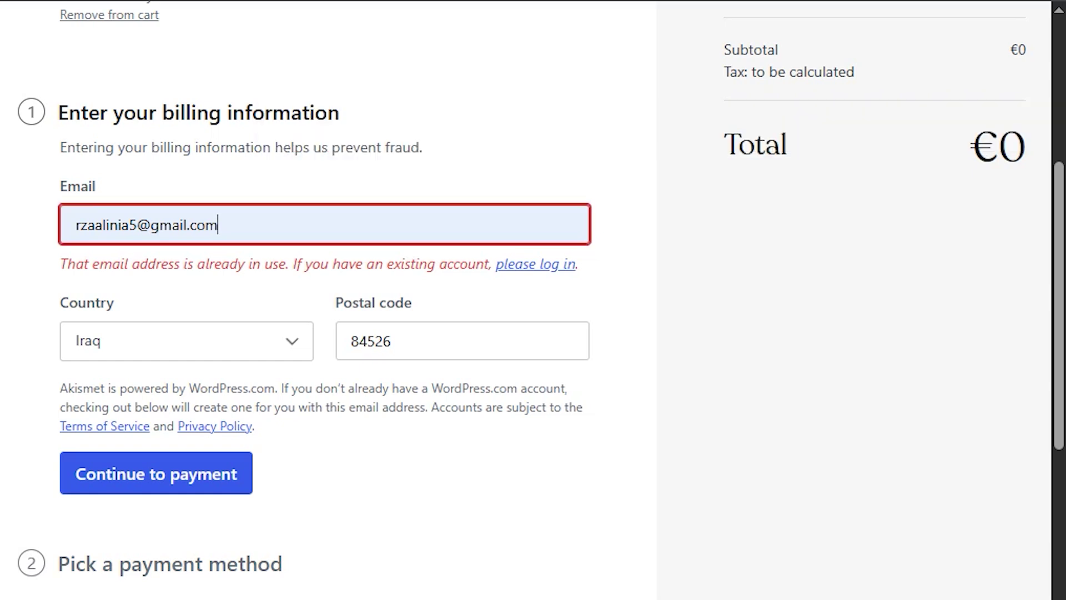
key(shift+Left)
key(ctrl+a)
key(BackSpace)
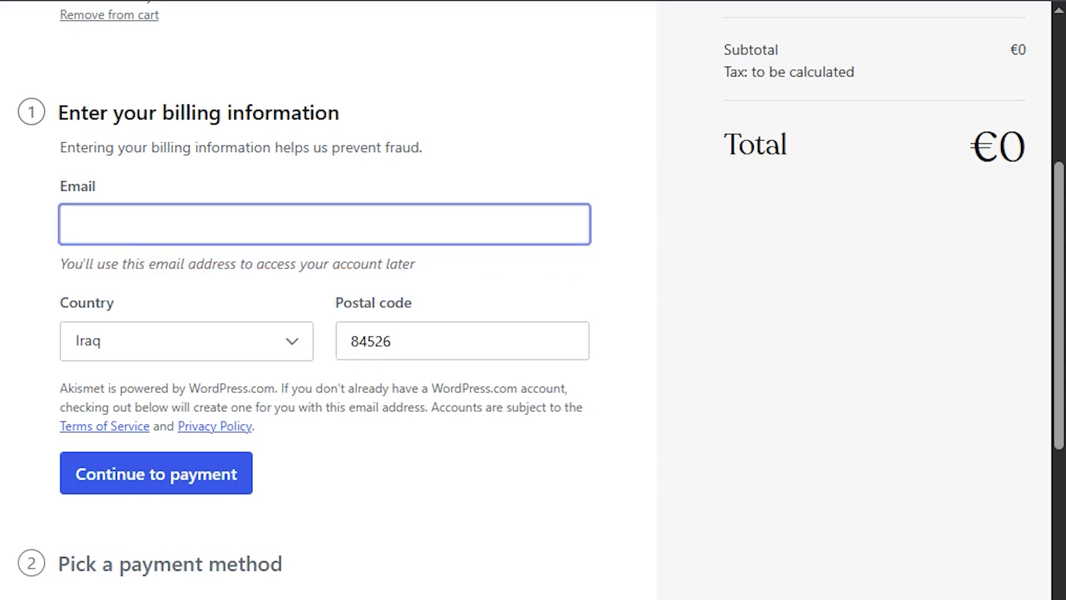
text(r)
key(Down)
key(Down)
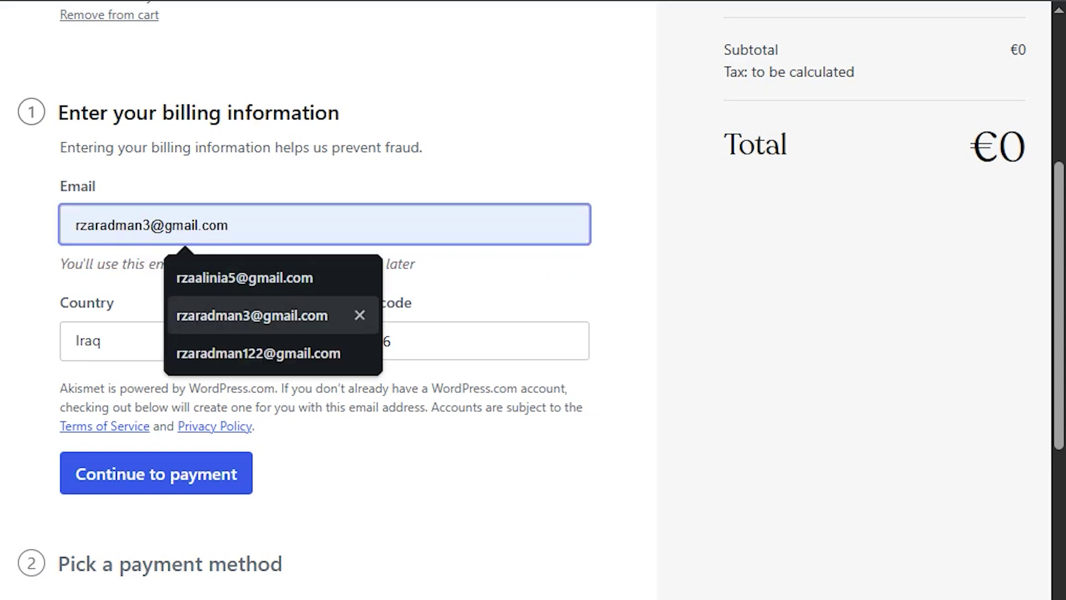
key(Return)
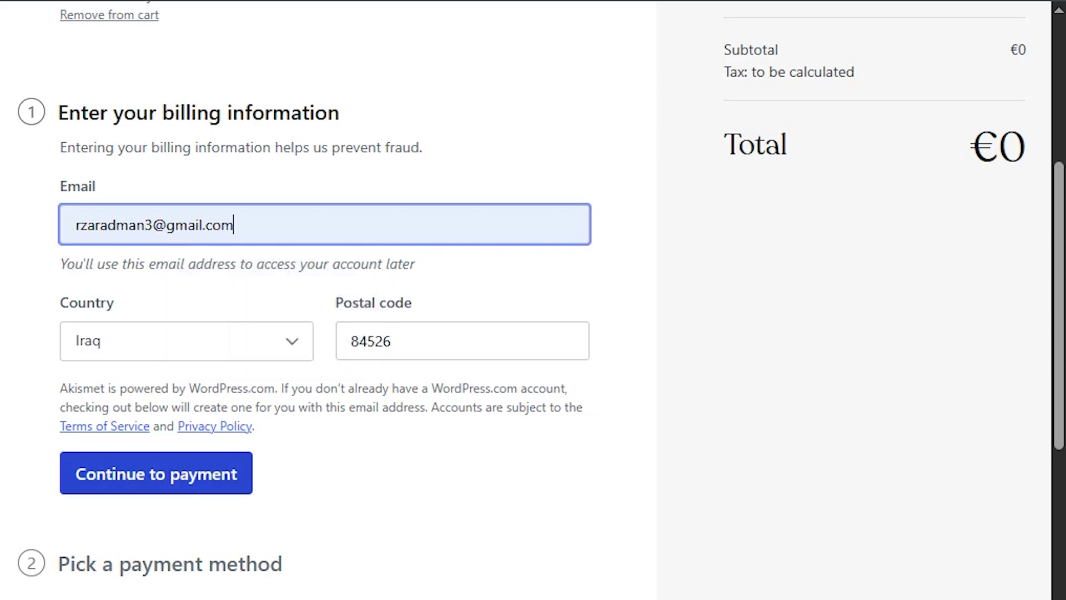
key(Return)
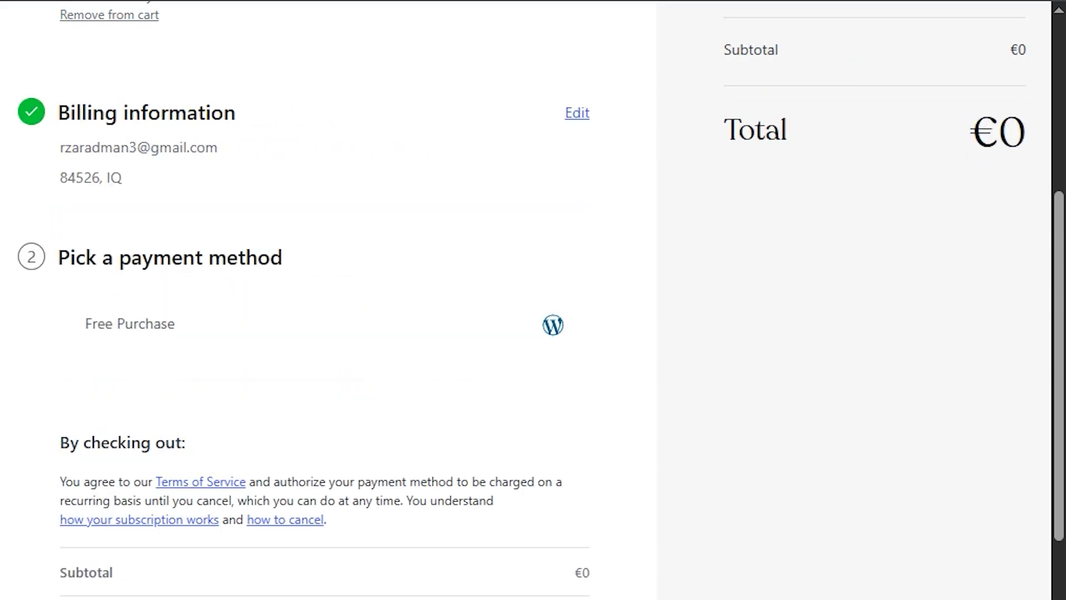
Complete the checkout of the free Akismet Personal subscription.
scroll(533, 300, down, 3)
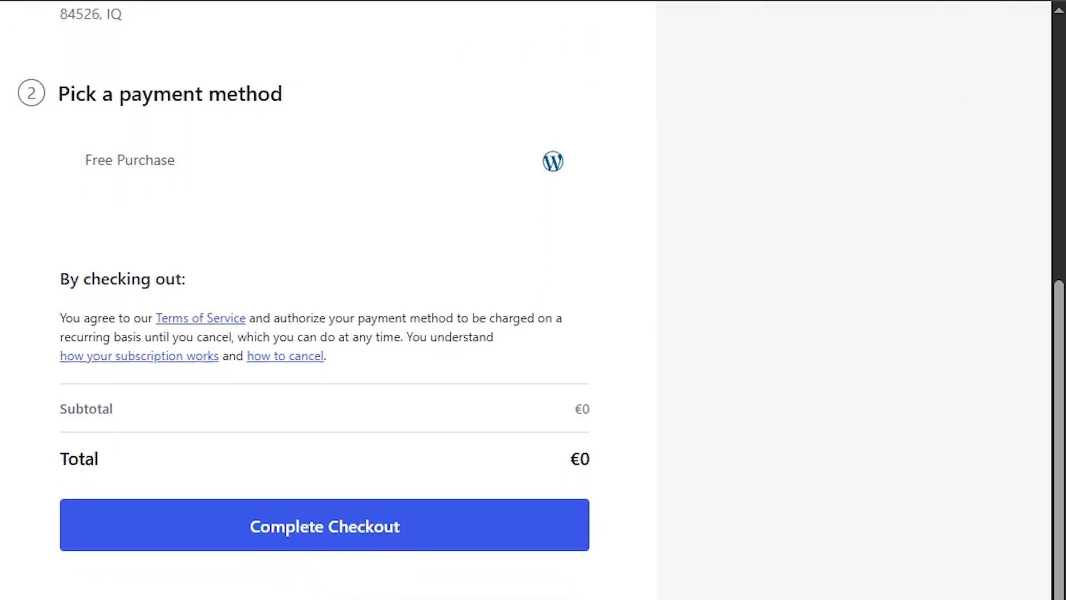
click(325, 525)
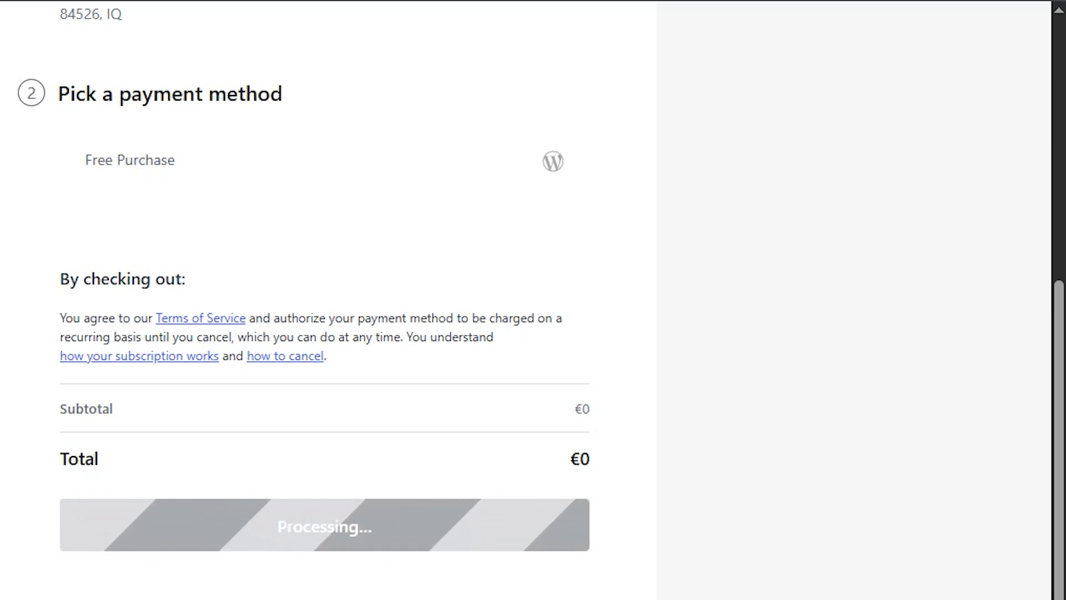
mouse_move(284, 599)
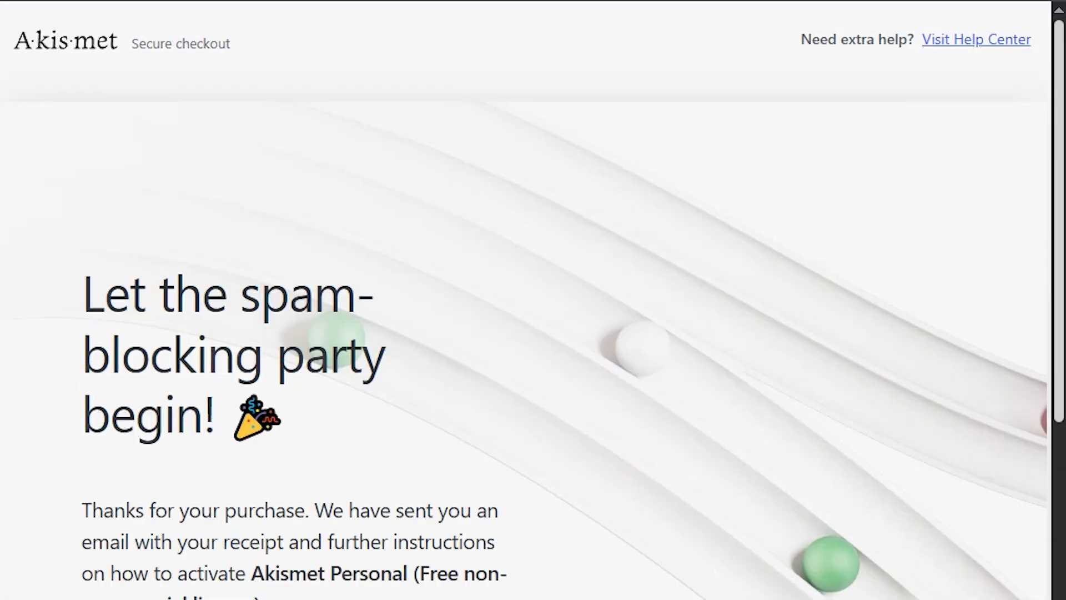
Go from the purchase confirmation to the Akismet setup page in the WordPress dashboard.
drag(1059, 222, 1059, 280)
scroll(533, 300, down, 4)
click(554, 373)
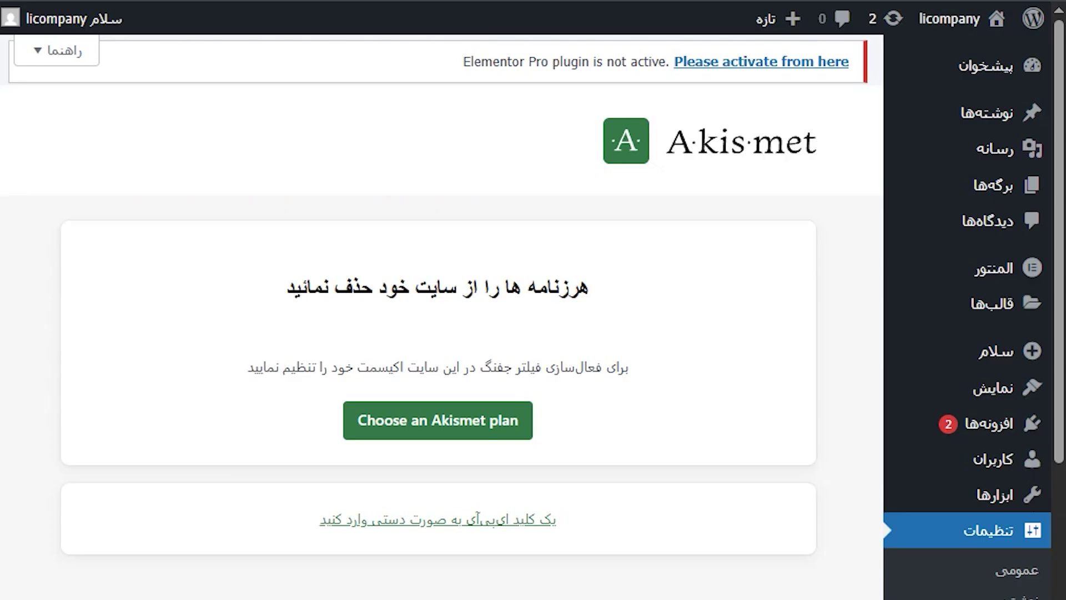
Choose manual API key entry on the Akismet setup page, paste the API key and connect the site.
click(437, 519)
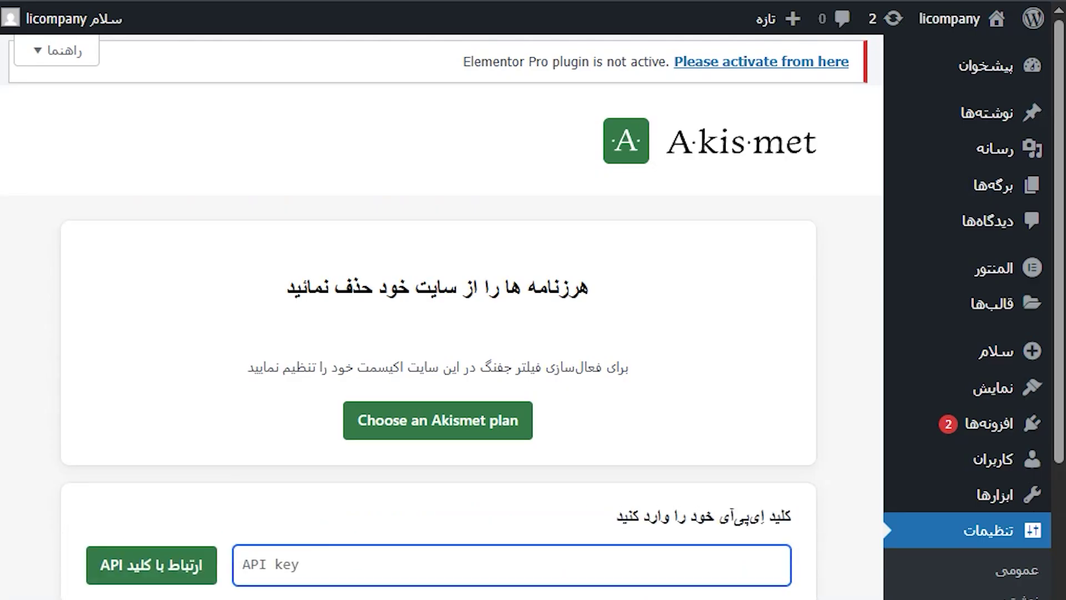
right_click(507, 564)
click(542, 321)
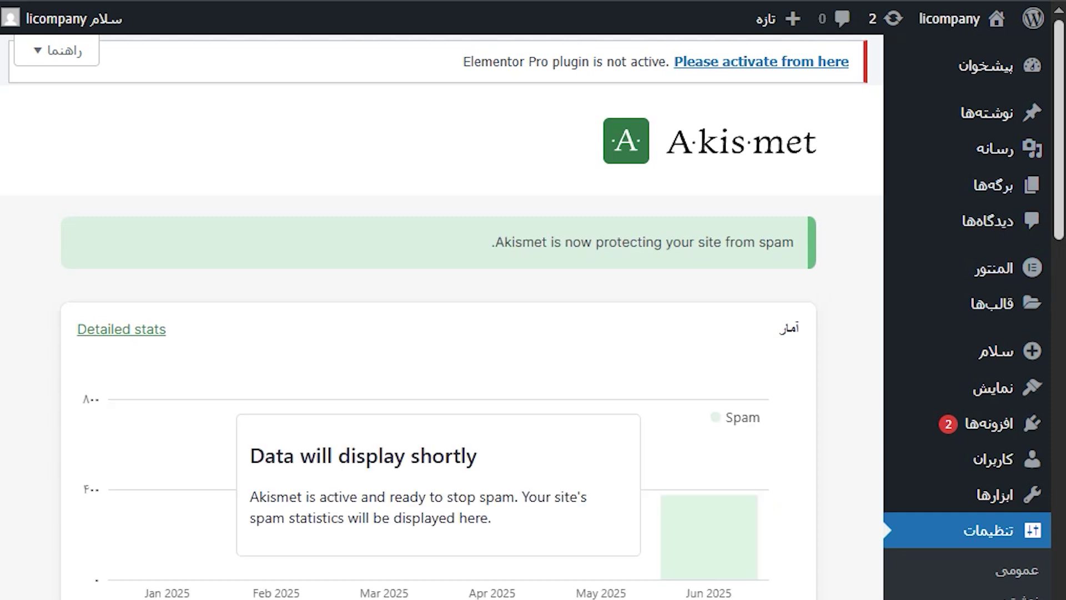
scroll(444, 317, down, 4)
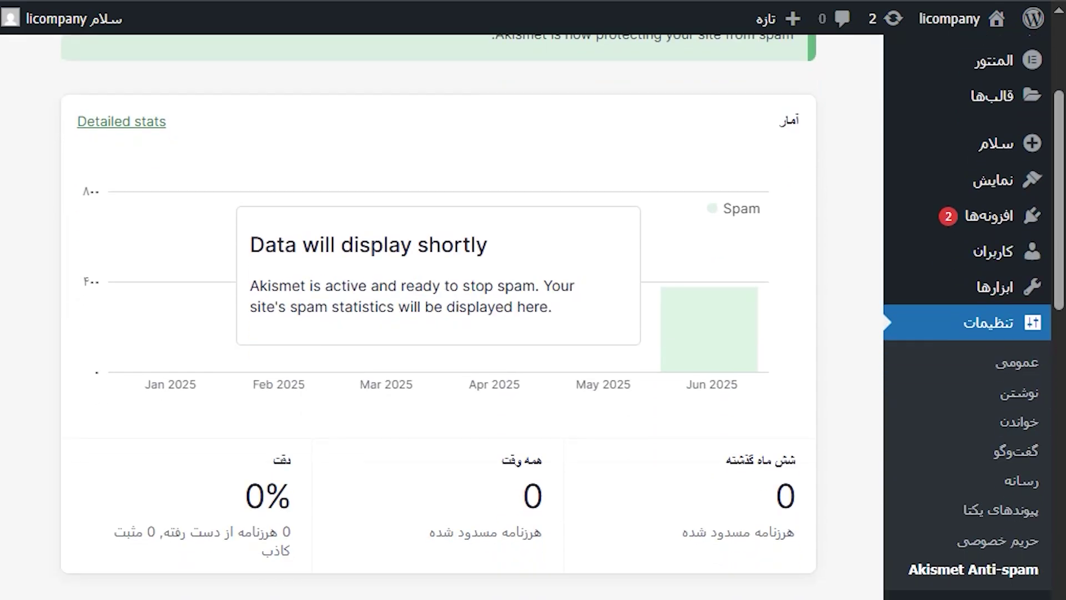